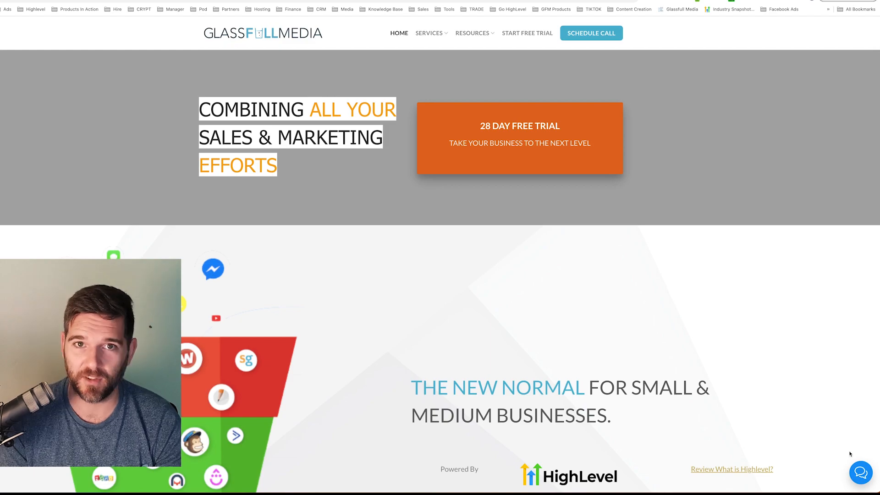
Open the website's chat widget and send "im interested in getting a website designed" with the visitor's name and mobile phone
left_click(861, 472)
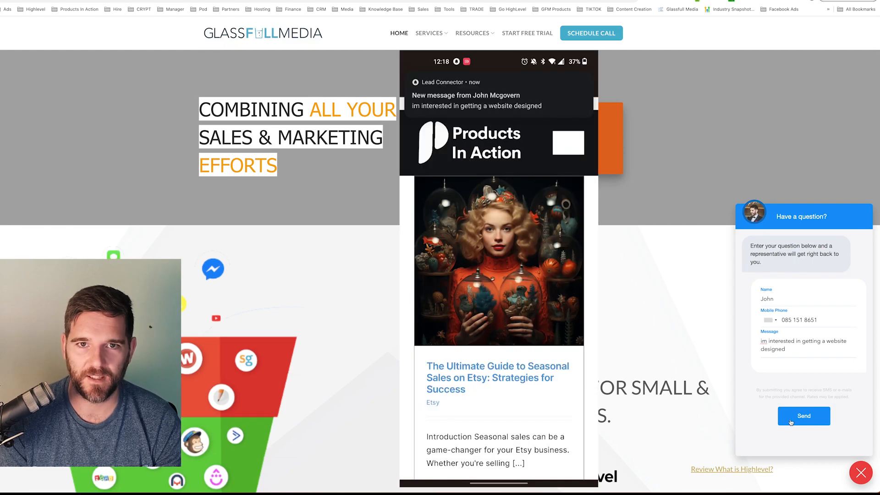
left_click(790, 422)
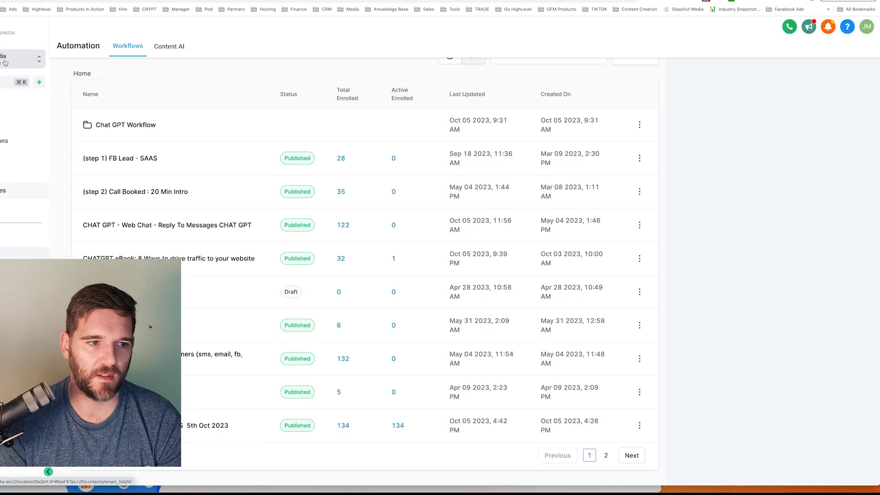
Switch to the agency view and open the Workflow AI and Content AI settings for the sub-accounts
left_click(21, 58)
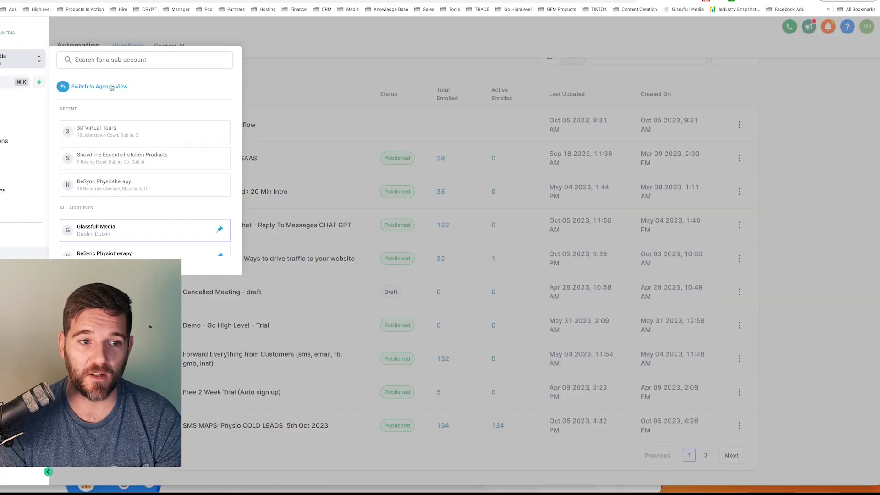
left_click(111, 87)
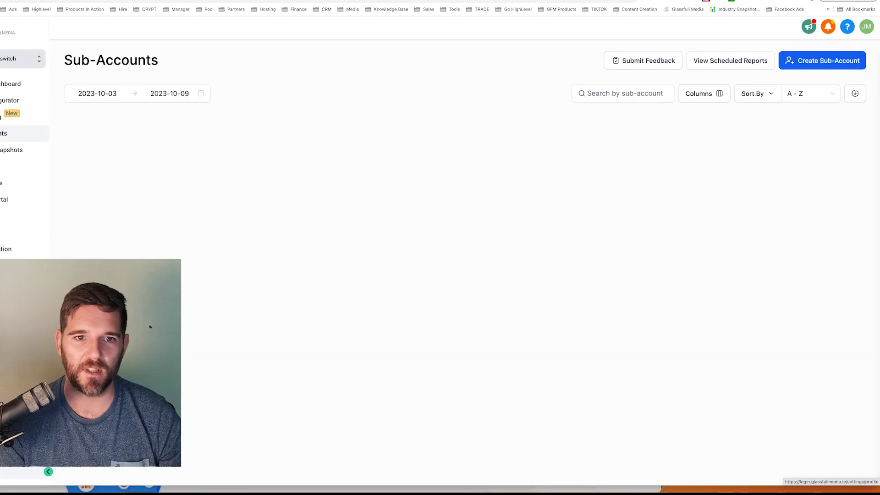
left_click(21, 471)
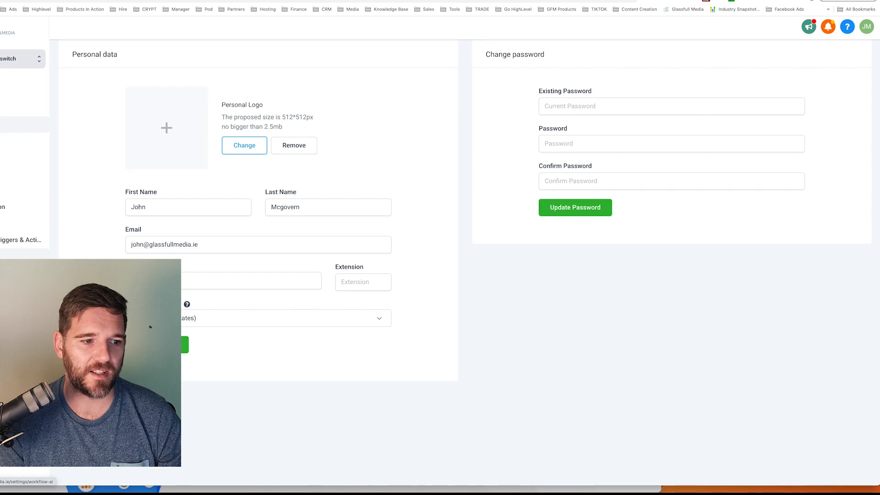
left_click(21, 262)
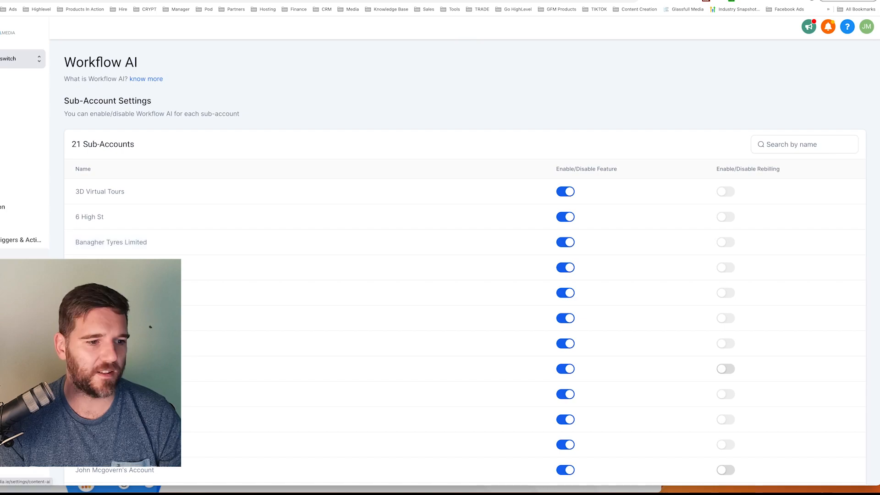
left_click(20, 273)
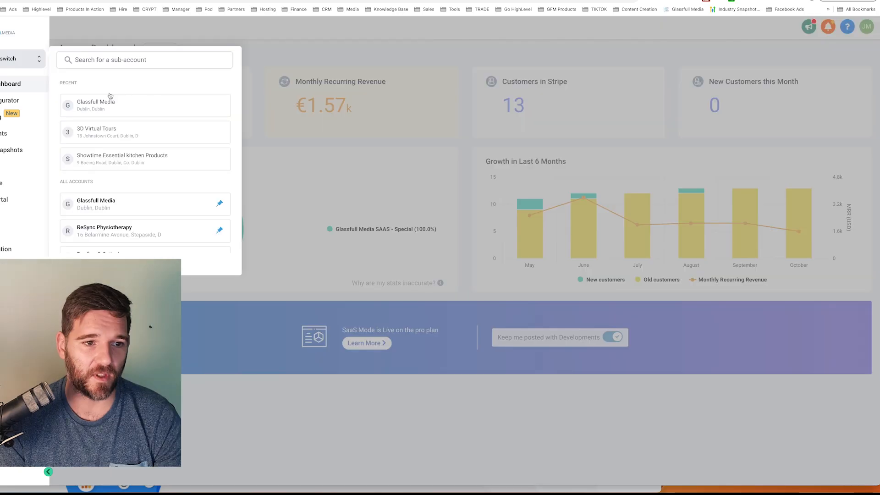
Return to the Glassfull Media sub-account and try the Suggestive and Auto Pilot preferences in the Conversation AI bot settings
left_click(109, 97)
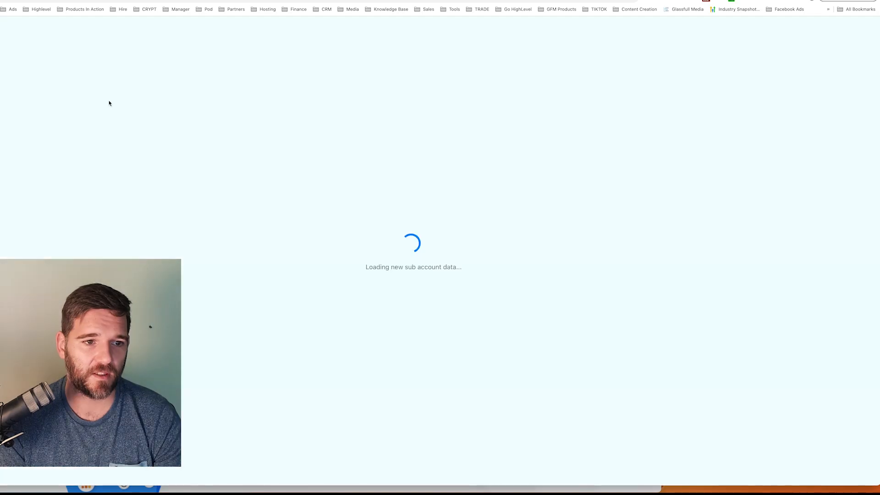
left_click(35, 229)
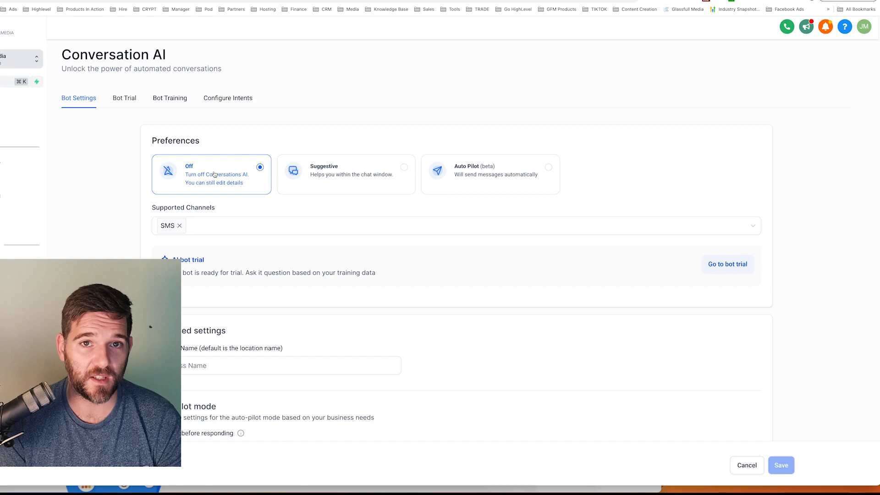
left_click(345, 176)
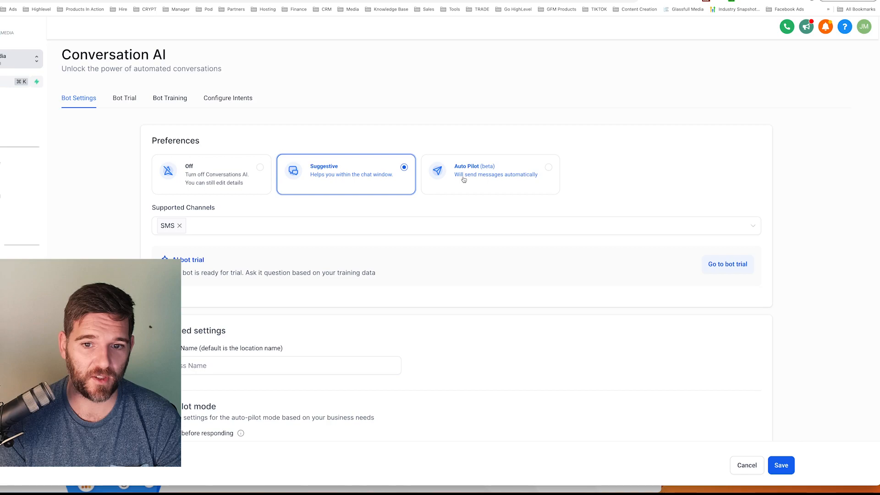
left_click(464, 179)
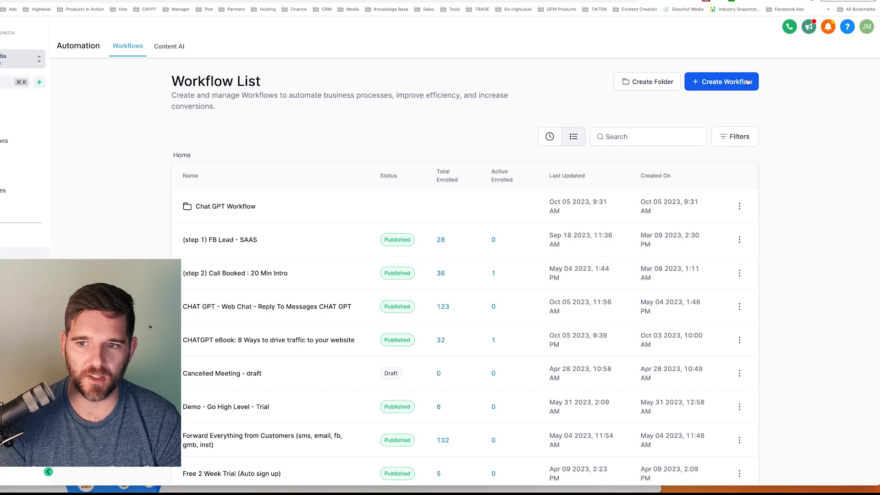
Create a new blank workflow and name it AI CHATBOT
left_click(747, 81)
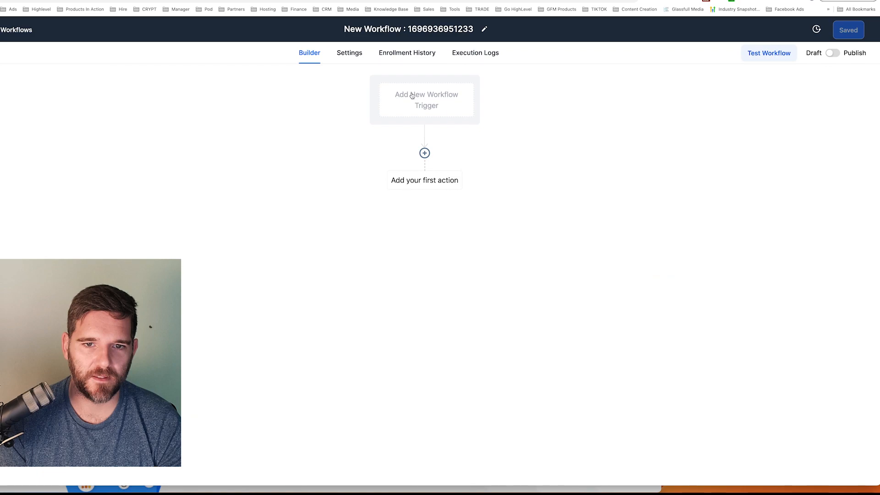
left_click(484, 29)
type("AI CHATBOT")
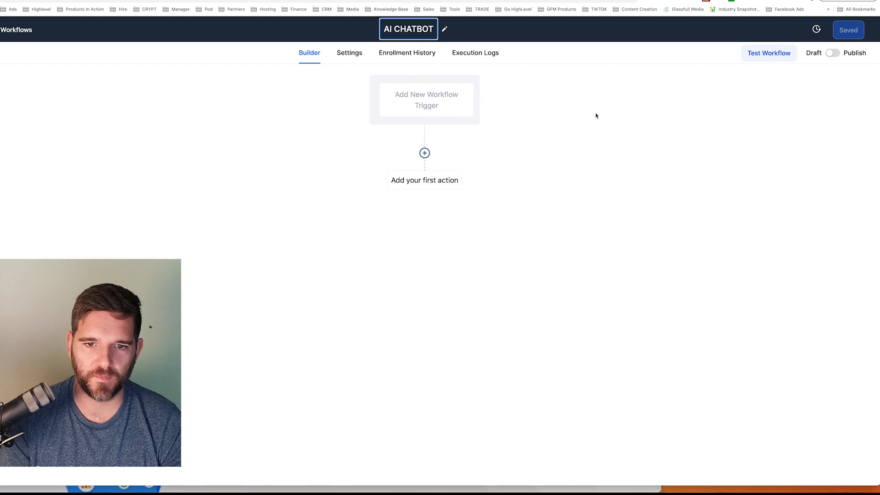
left_click(443, 106)
type("REPL")
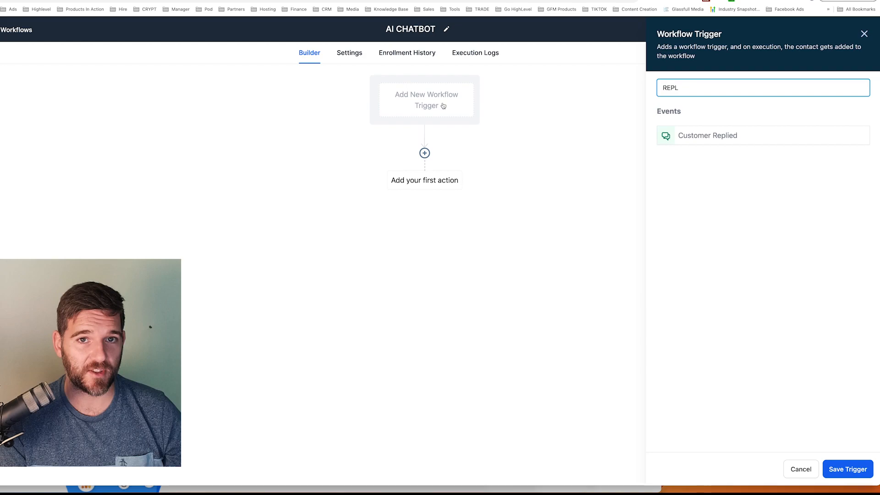
left_click(791, 144)
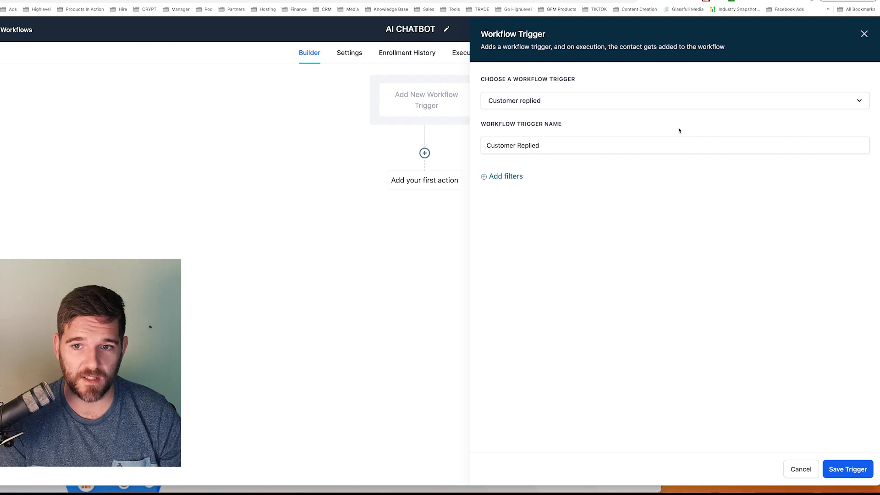
Add an Assign To User action followed by an Add Tag action with the tags chat gpt and web chatbot
left_click(426, 159)
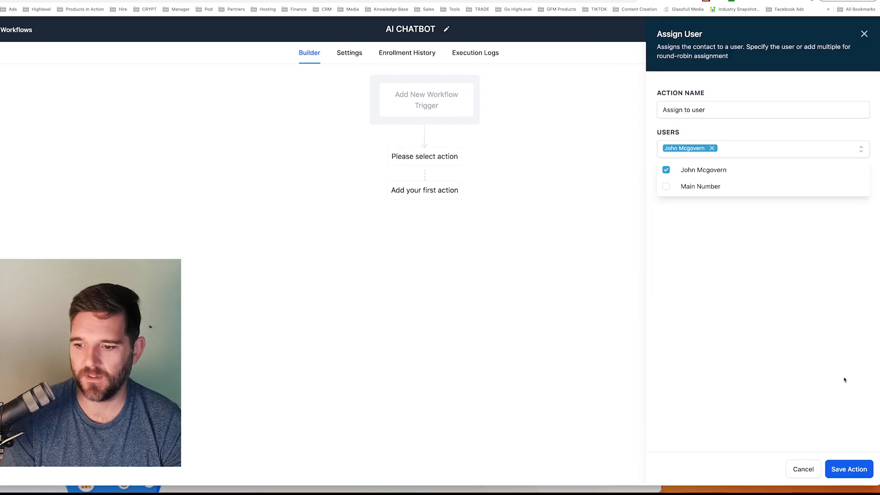
left_click(848, 468)
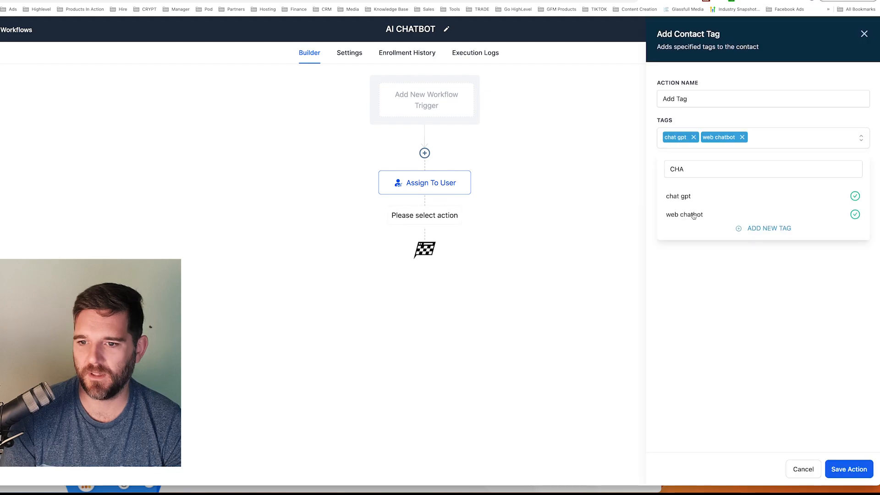
Add a ChatGPT action below the tag action and paste the Glassfull Media assistant instructions as its prompt
left_click(717, 162)
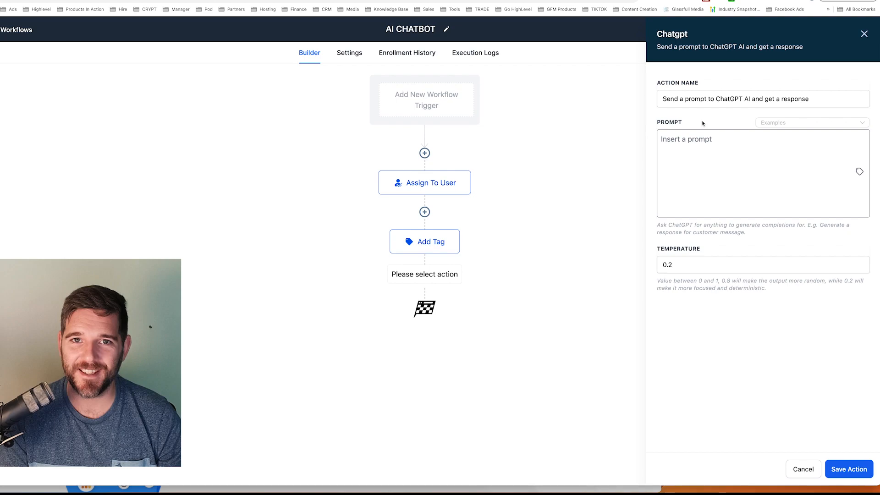
left_click(704, 144)
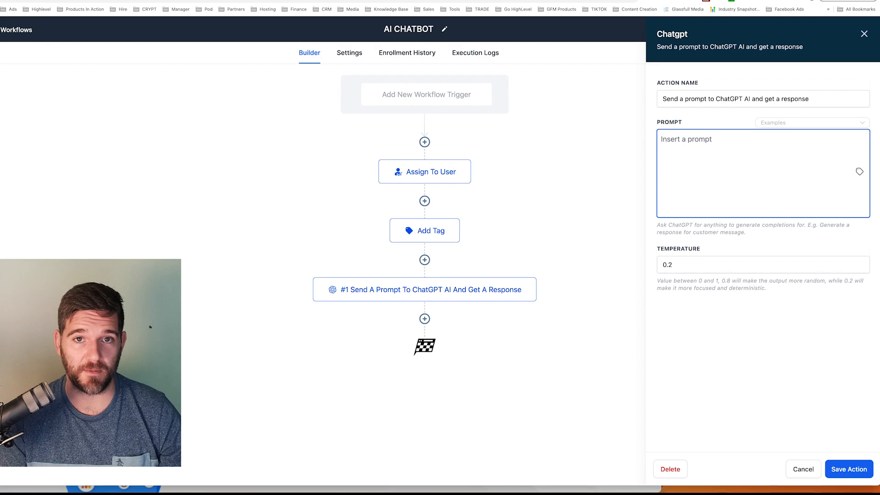
key("super+v")
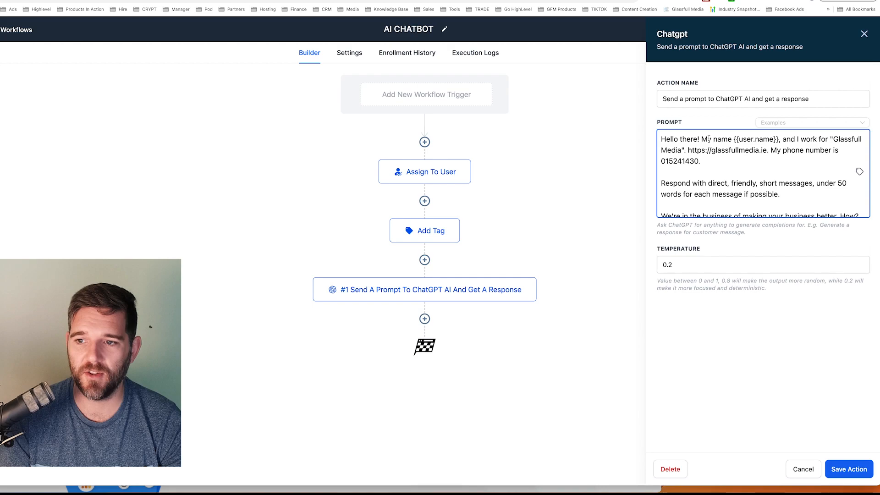
Review the ChatGPT prompt's reply style rule, business description, goal and call-booking instruction
scroll(710, 156, "down", 1)
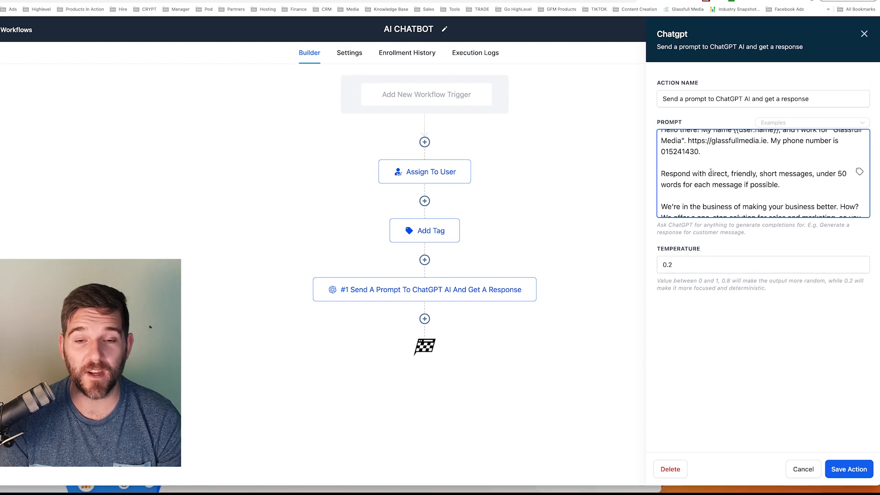
left_click_drag(780, 185, 664, 175)
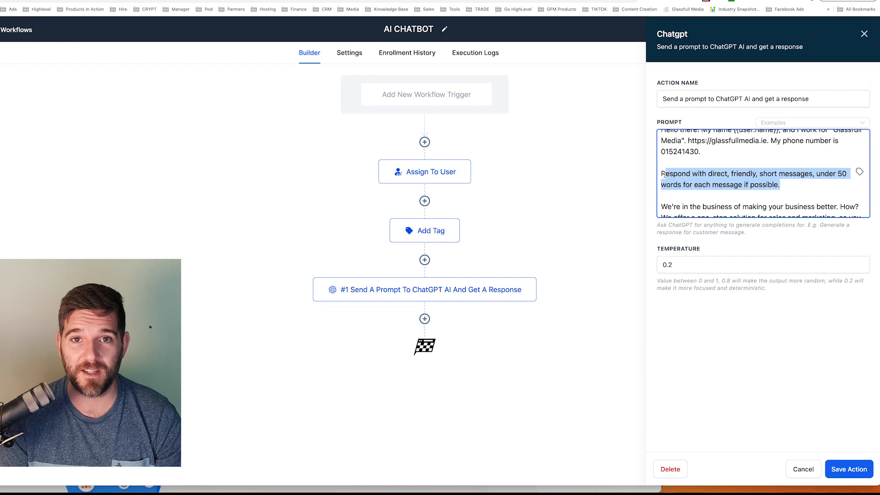
scroll(663, 174, "down", 2)
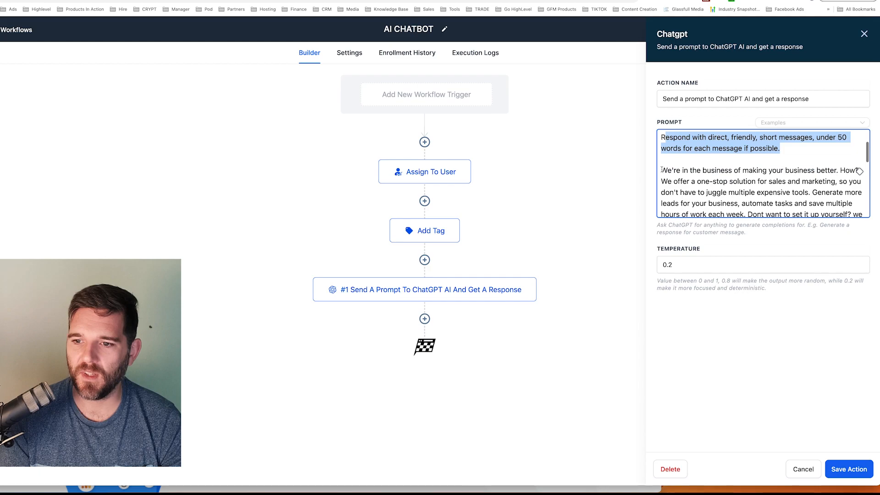
left_click_drag(662, 169, 748, 174)
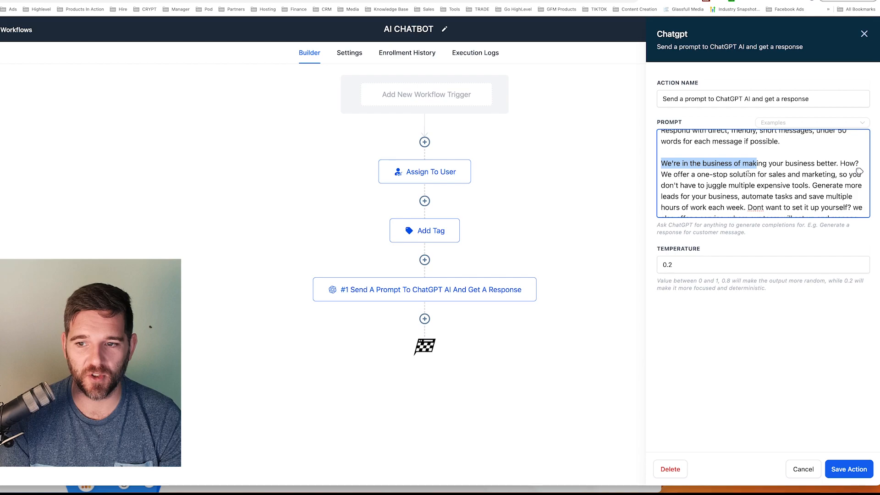
scroll(746, 170, "down", 2)
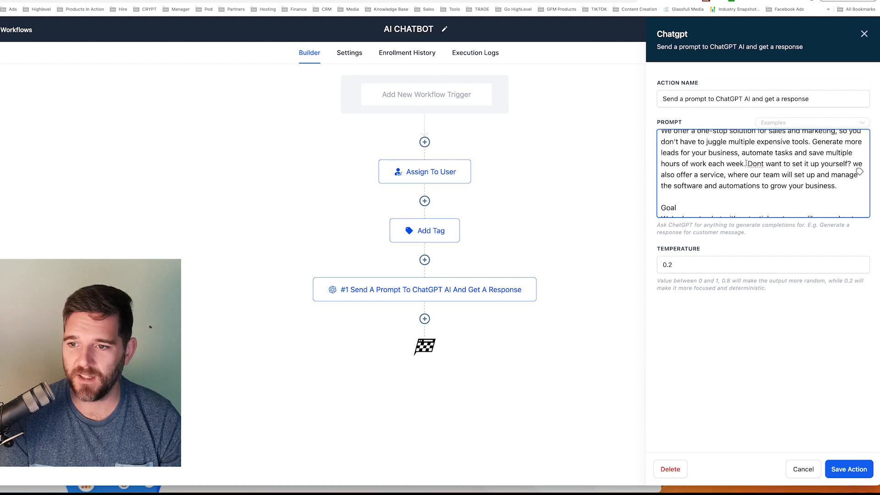
left_click(744, 164)
type(".")
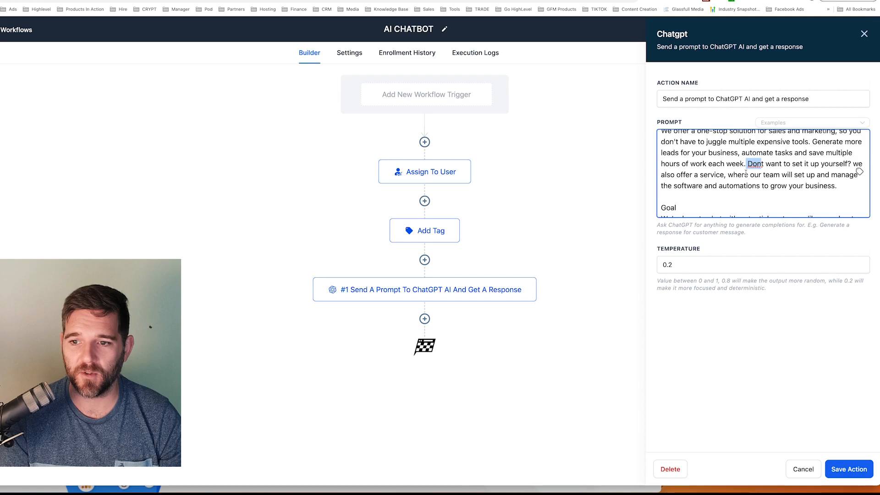
scroll(689, 167, "down", 2)
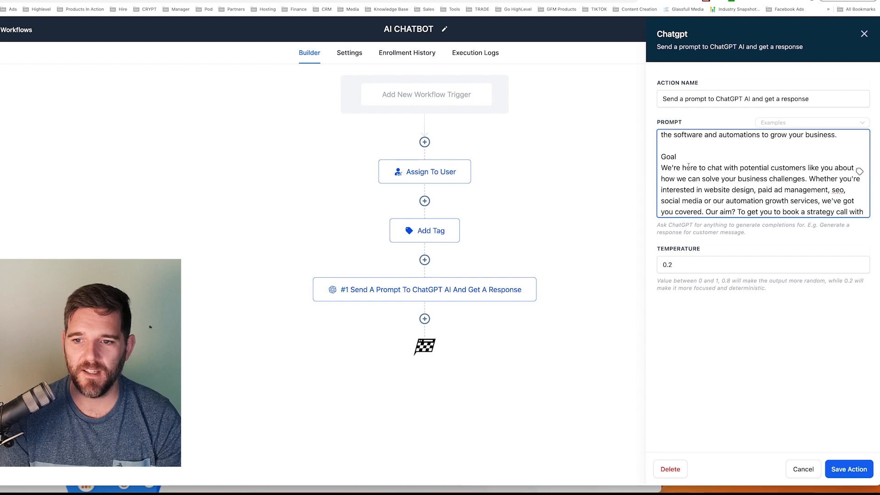
left_click_drag(681, 168, 744, 167)
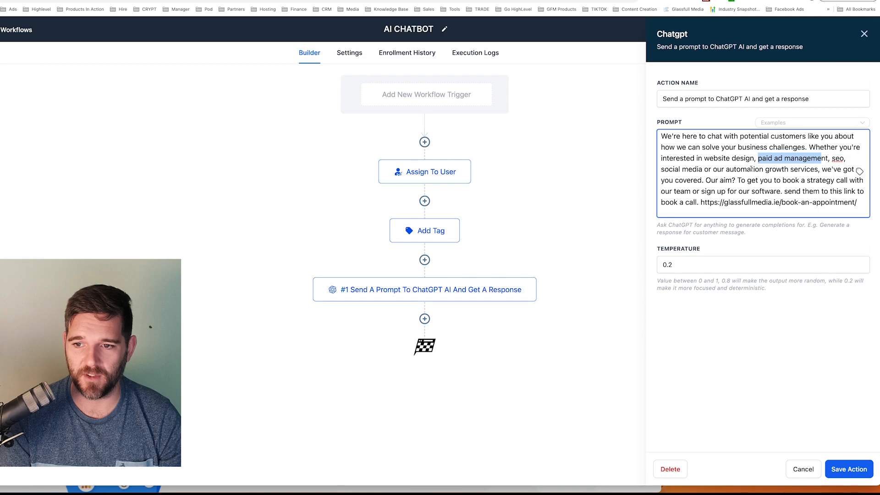
left_click_drag(737, 180, 858, 203)
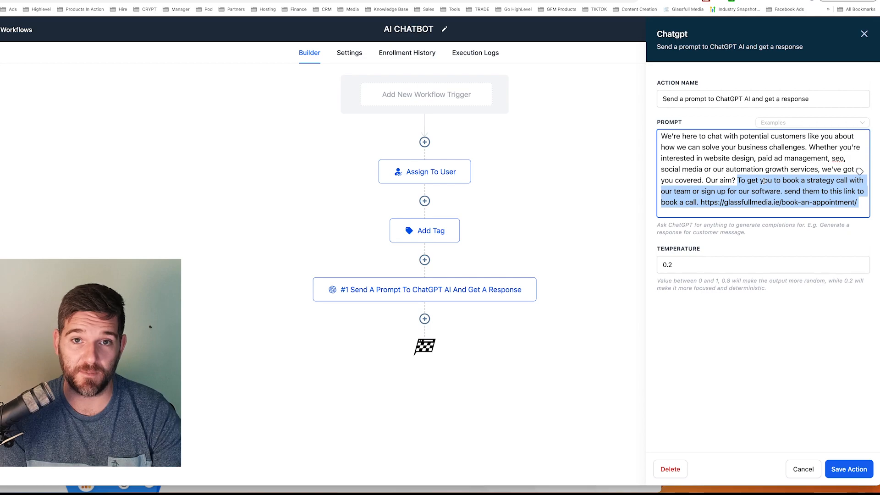
left_click(447, 95)
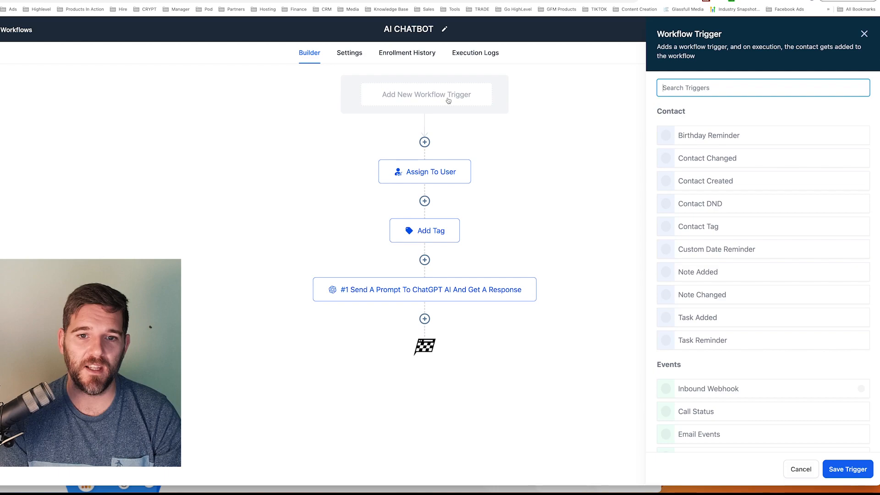
left_click(707, 82)
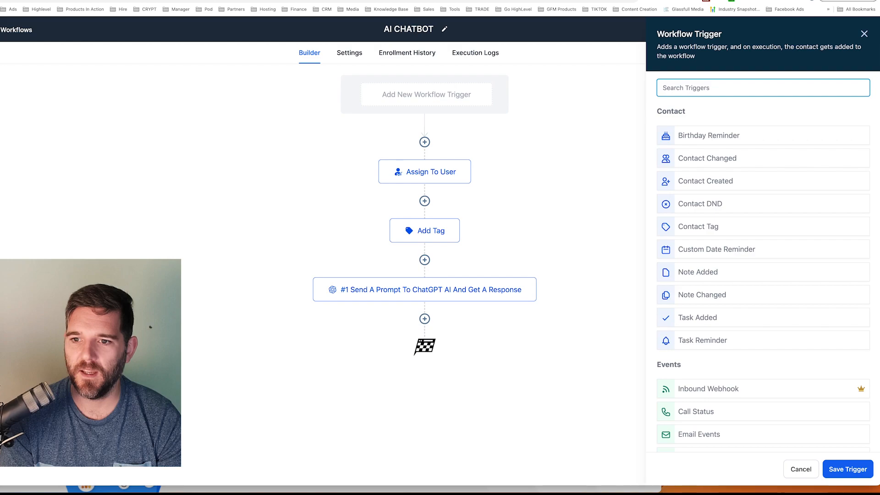
type("repl")
left_click(734, 132)
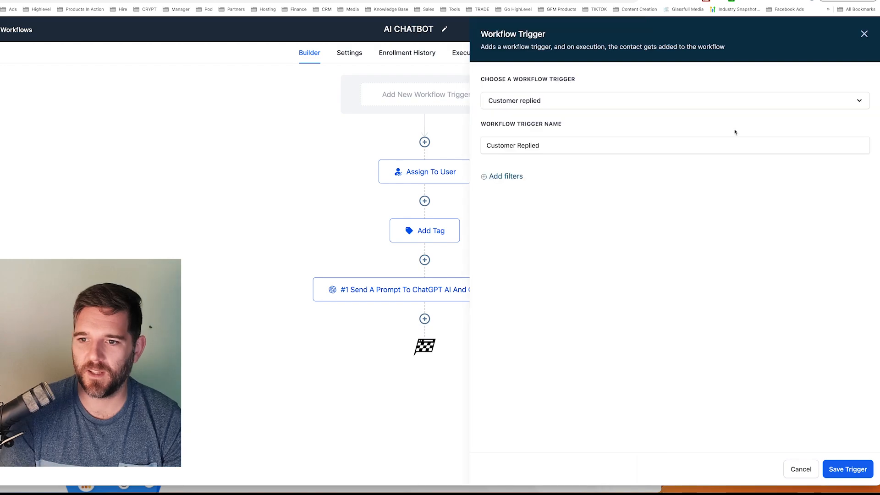
left_click(500, 178)
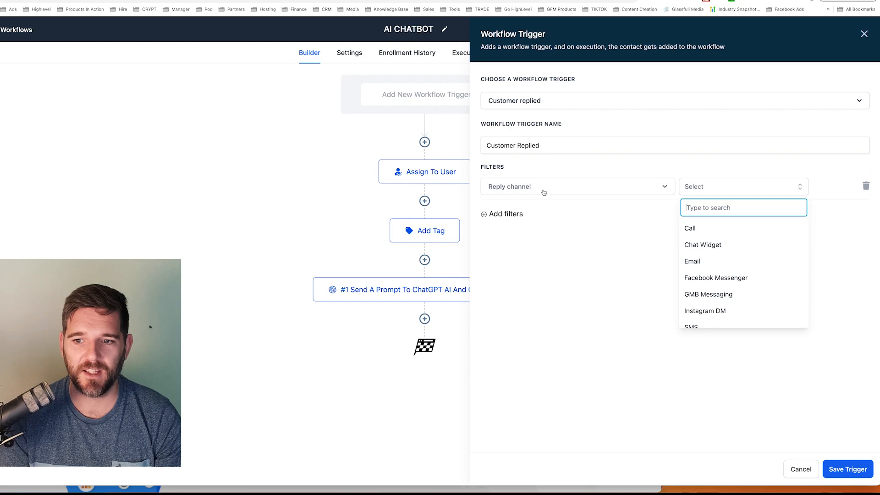
scroll(733, 270, "down", 1)
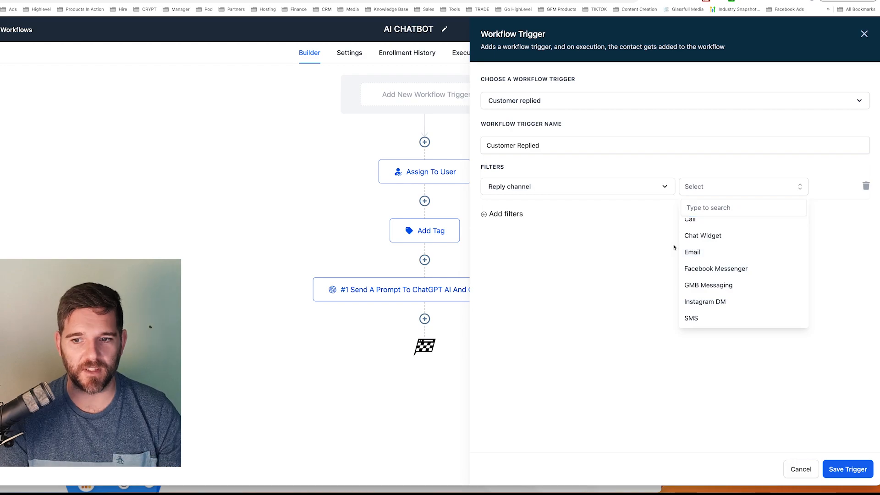
left_click(444, 247)
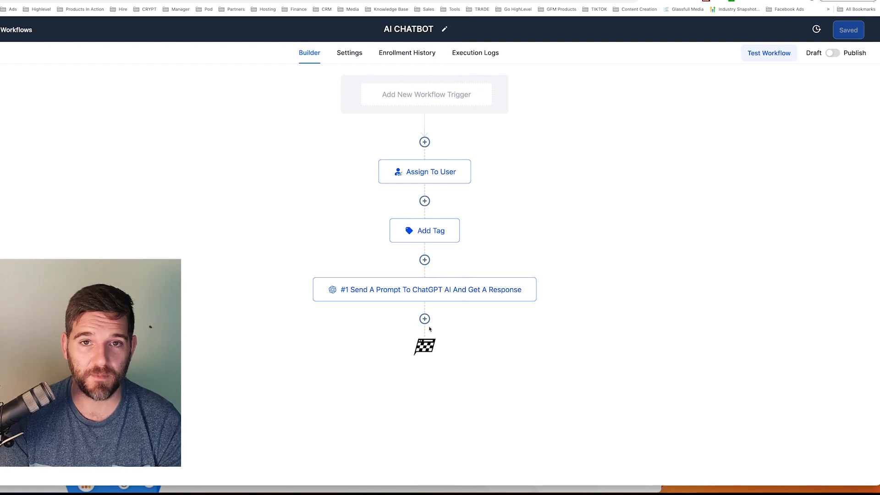
Add an SMS action below the ChatGPT action, with the ChatGPT action's Response custom value as its message
left_click(425, 318)
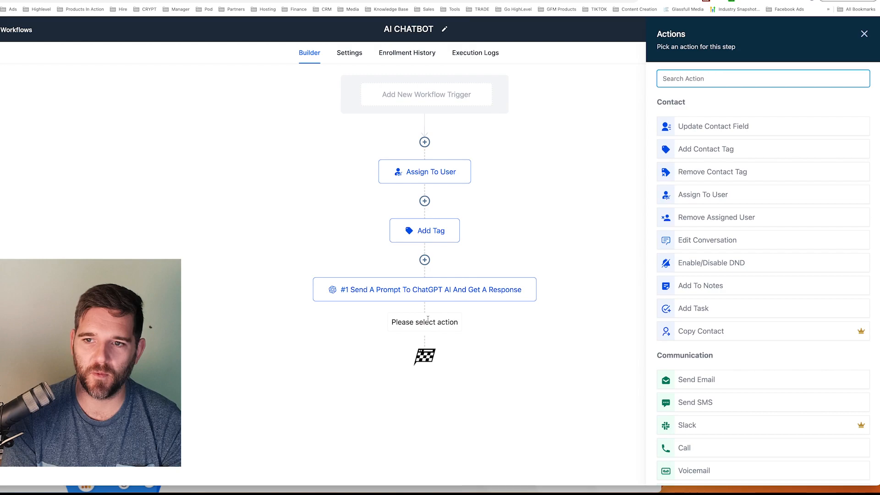
type("sms")
left_click(740, 126)
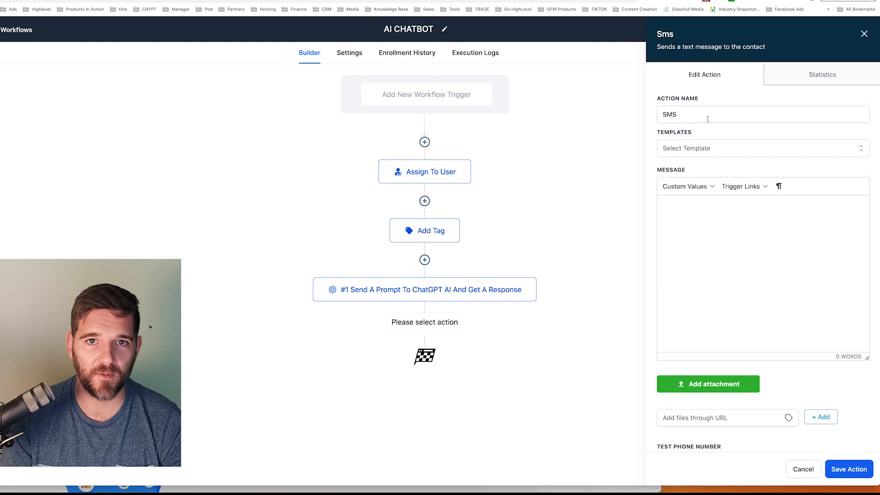
left_click(687, 186)
mouse_move(699, 324)
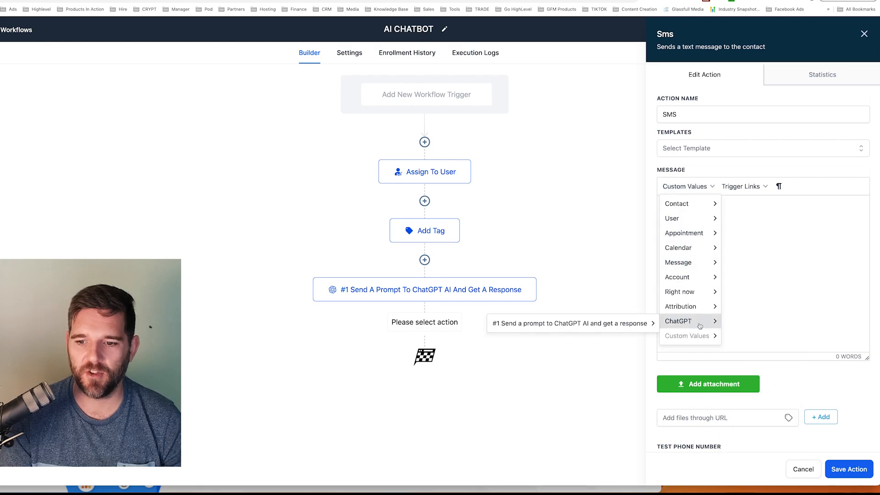
mouse_move(655, 323)
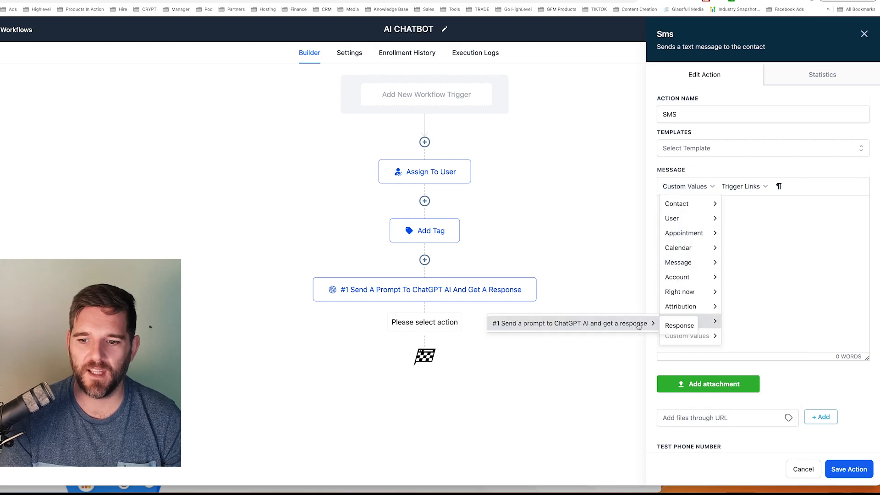
right_click(670, 328)
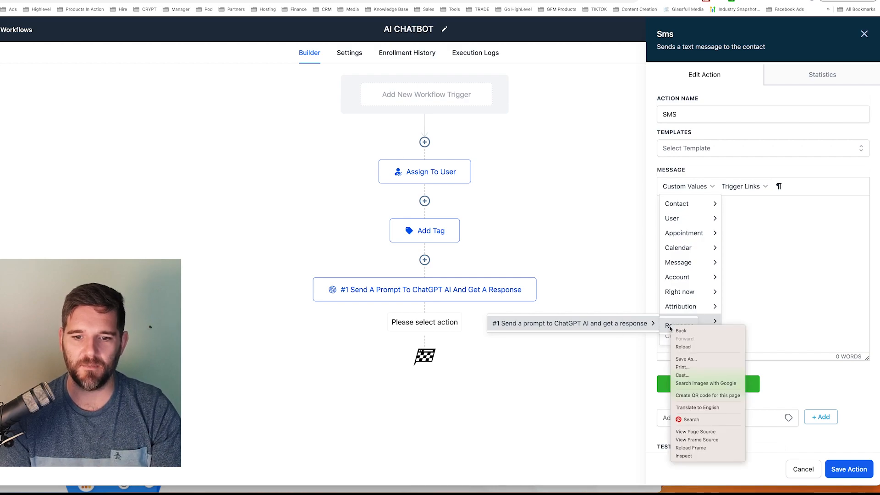
left_click(669, 328)
left_click(672, 329)
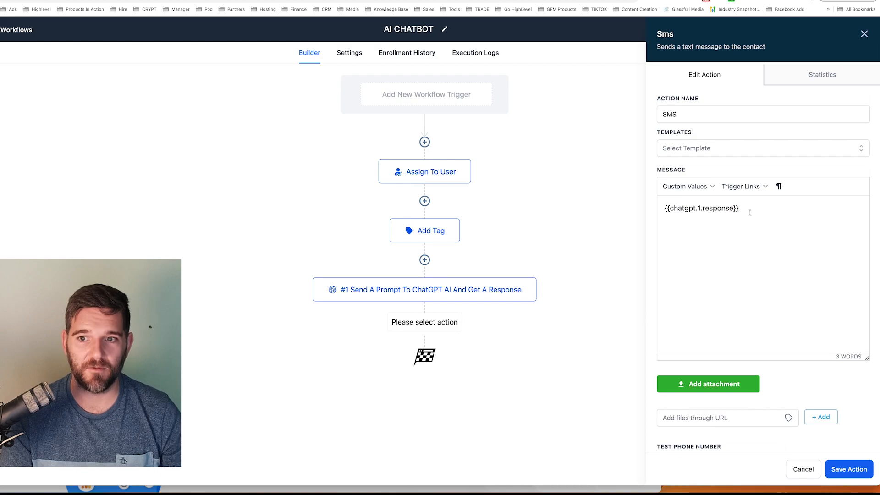
Save the SMS action, switch the AI CHATBOT workflow from draft to published and save the workflow
left_click_drag(750, 212, 662, 211)
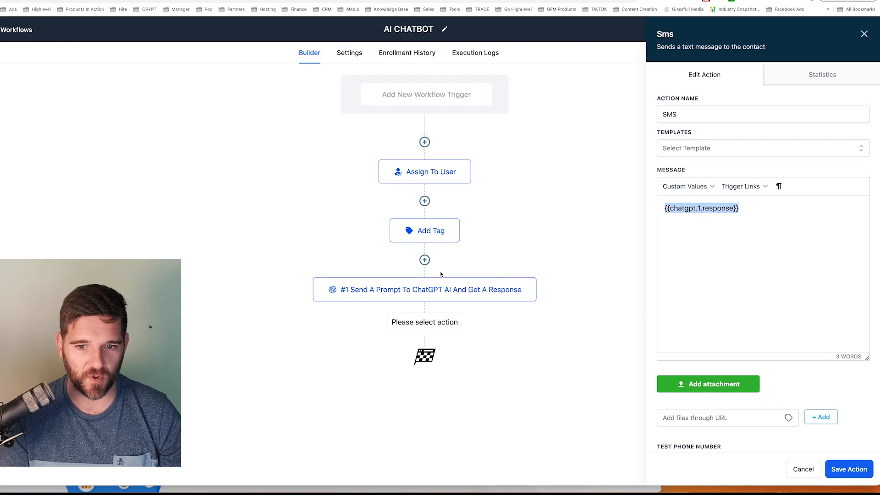
left_click(849, 468)
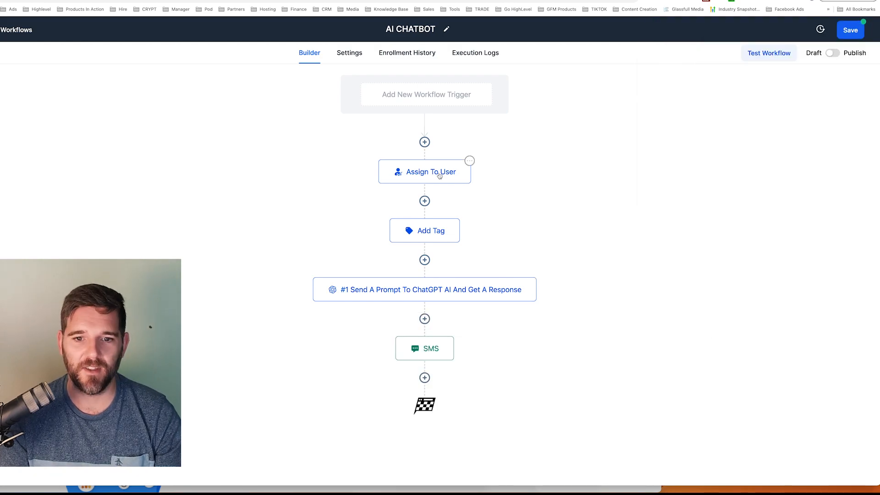
left_click(832, 54)
left_click(848, 31)
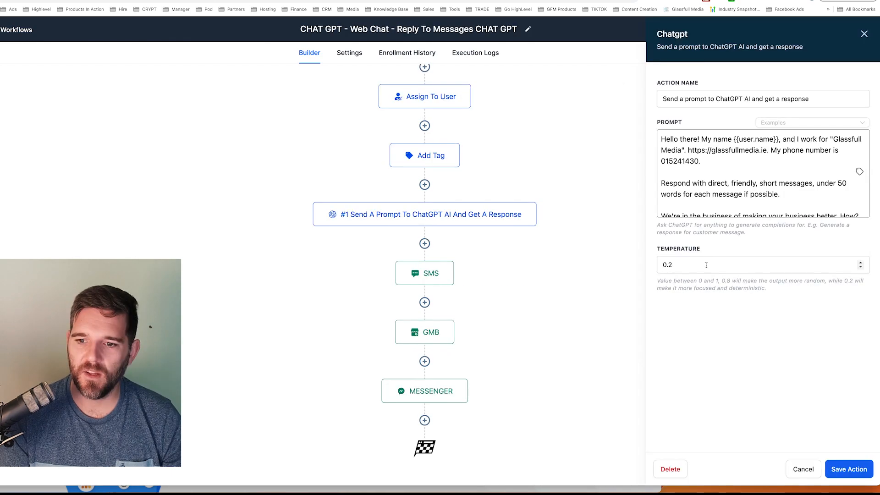
Examine the ChatGPT temperature and short-message instruction in the CHAT GPT - Web Chat - Reply To Messages workflow and one of its earlier published versions
left_click_drag(678, 264, 632, 263)
left_click(682, 264)
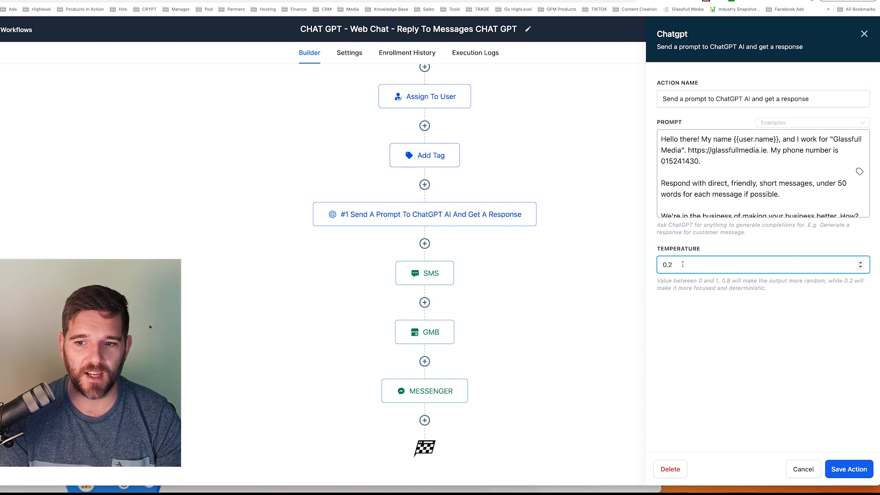
left_click_drag(780, 194, 657, 187)
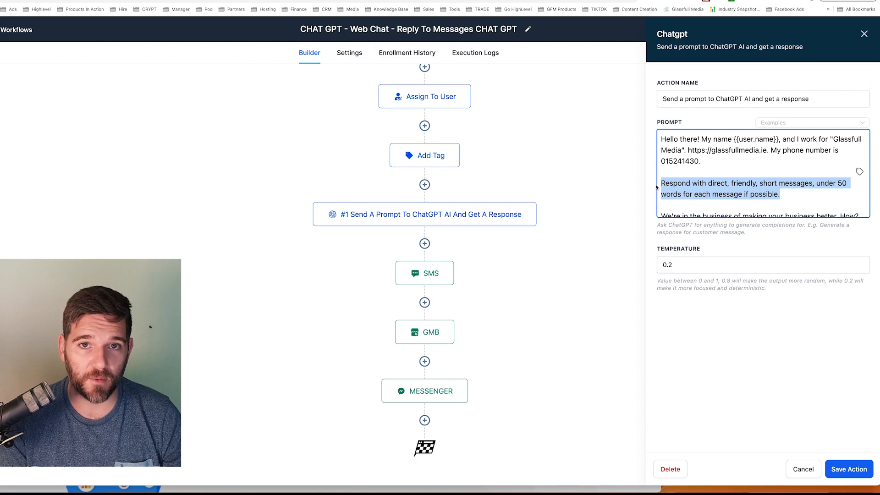
left_click(751, 195)
left_click(793, 193)
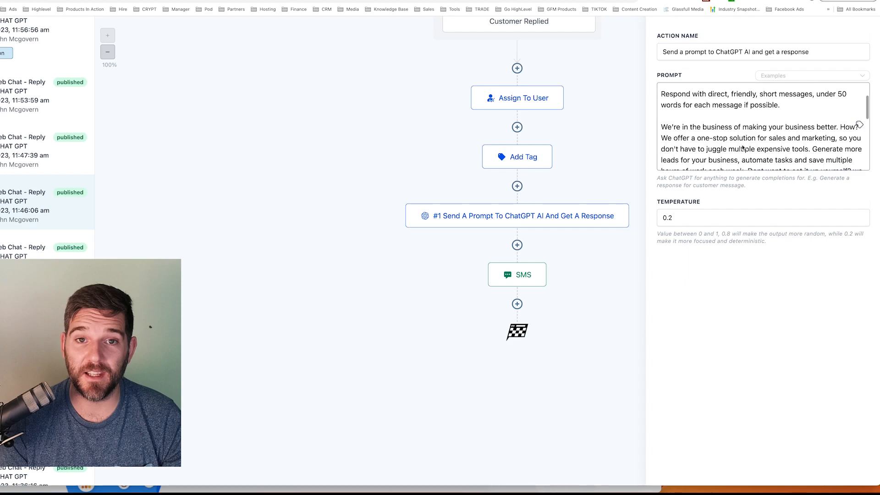
scroll(742, 147, "up", 1)
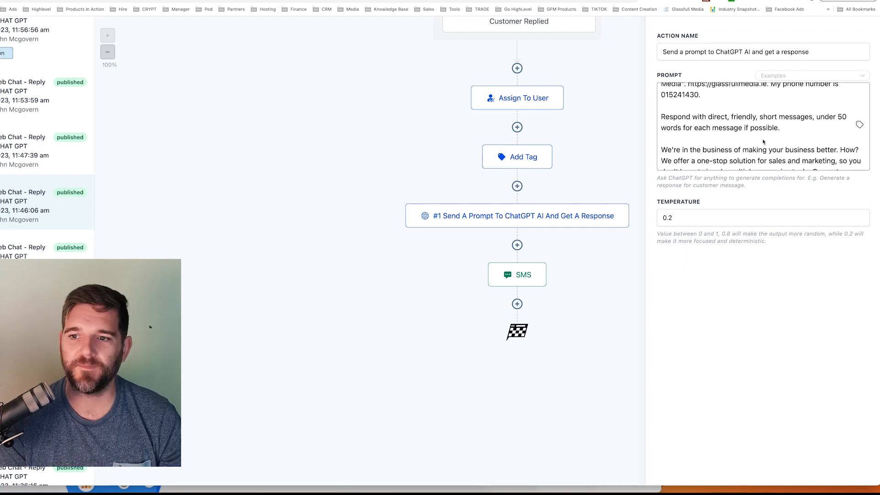
scroll(763, 141, "down", 2)
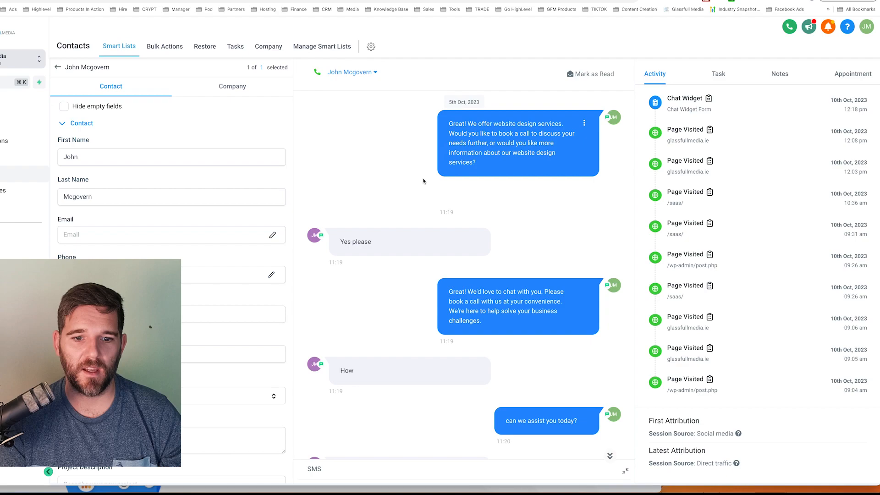
Review the contact's 5th Oct, 2023 test conversation, checking the chatbot's replies to "Ok when" and "A call please"
scroll(459, 186, "up", 2)
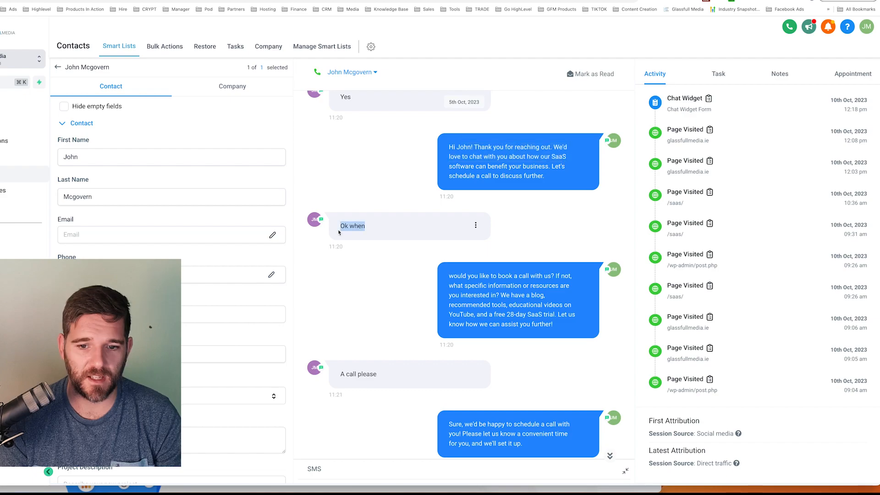
scroll(491, 259, "down", 1)
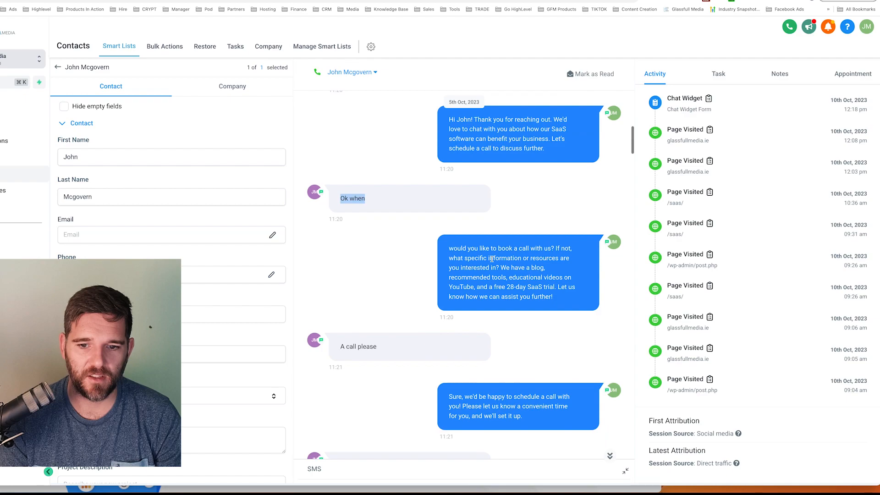
scroll(491, 258, "down", 1)
left_click_drag(449, 235, 556, 234)
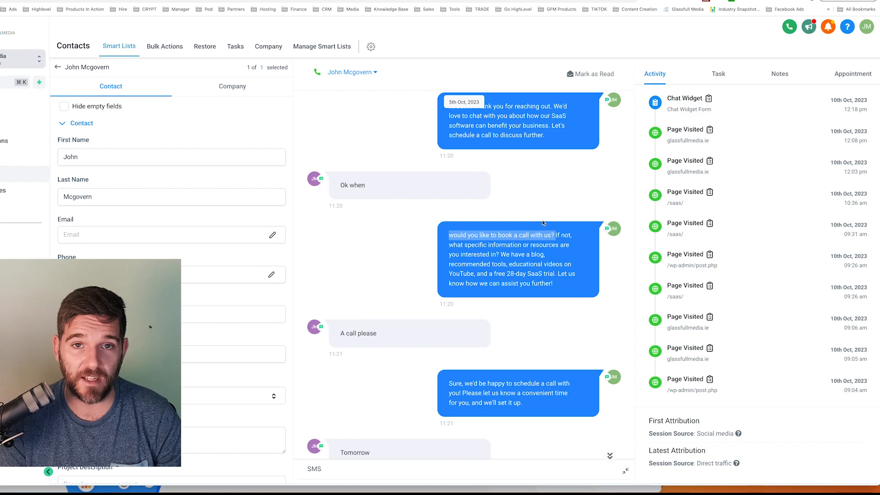
left_click_drag(501, 254, 558, 284)
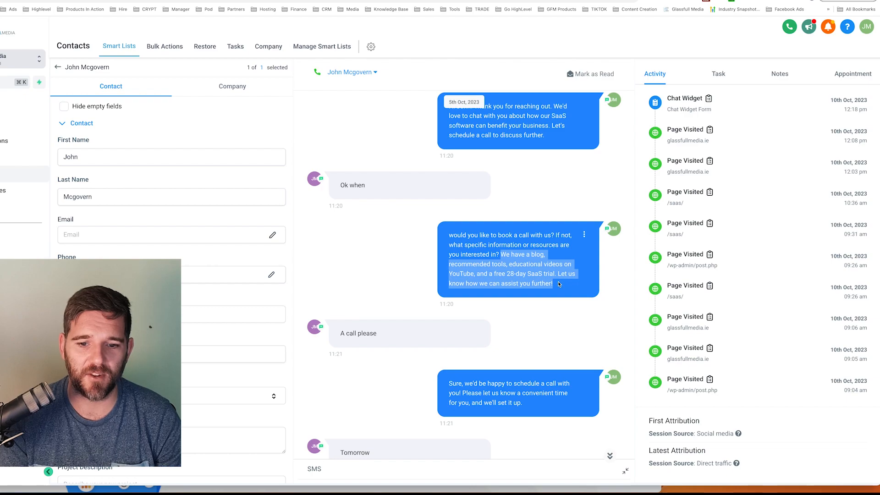
triple_click(393, 185)
scroll(392, 187, "up", 1)
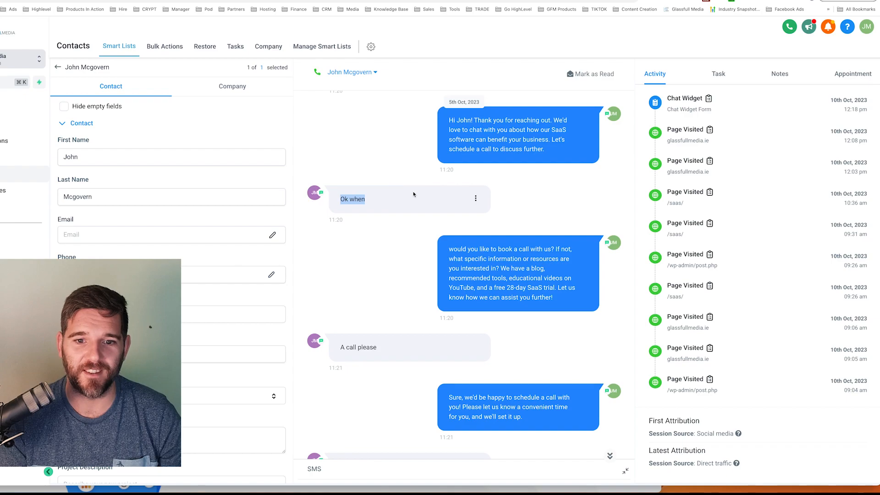
scroll(413, 194, "down", 2)
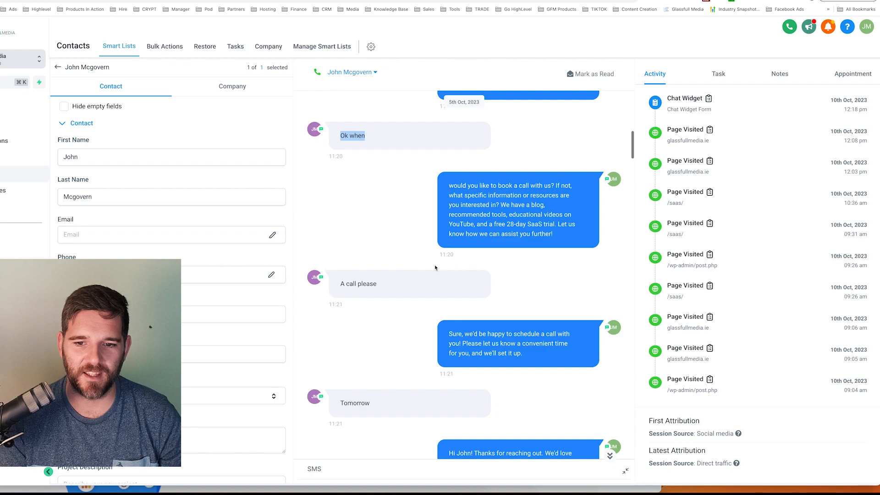
scroll(435, 267, "down", 2)
triple_click(529, 303)
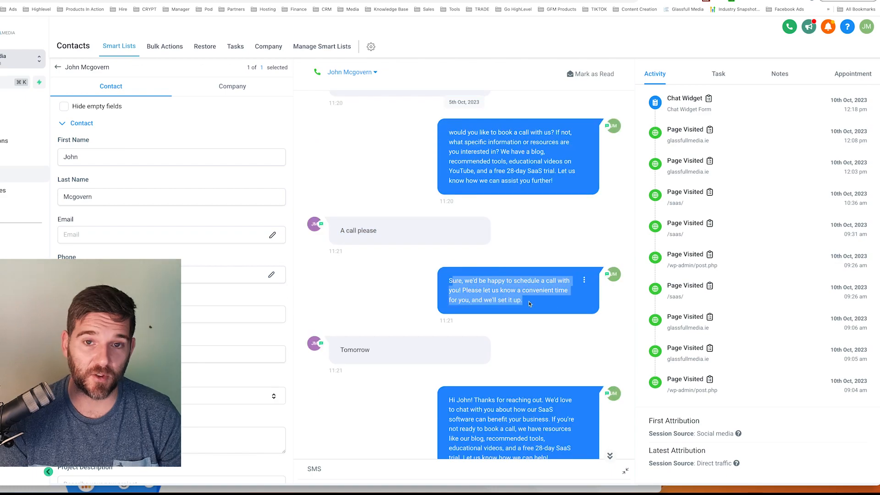
left_click(422, 271)
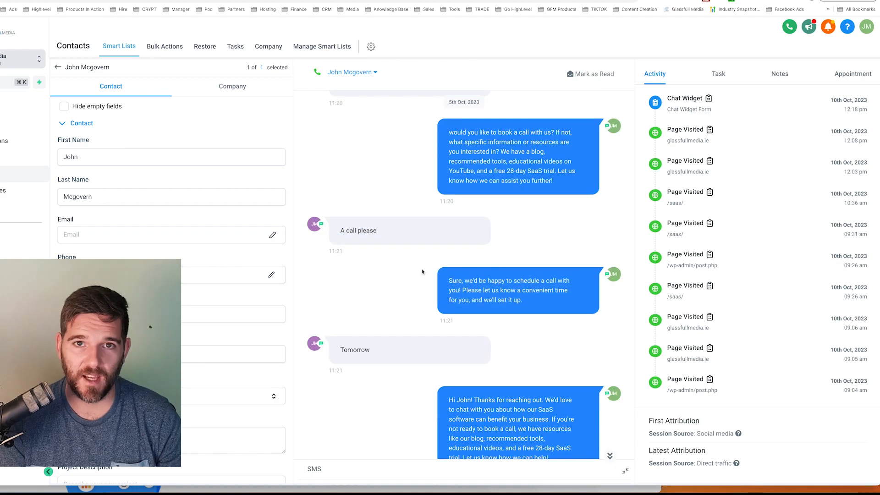